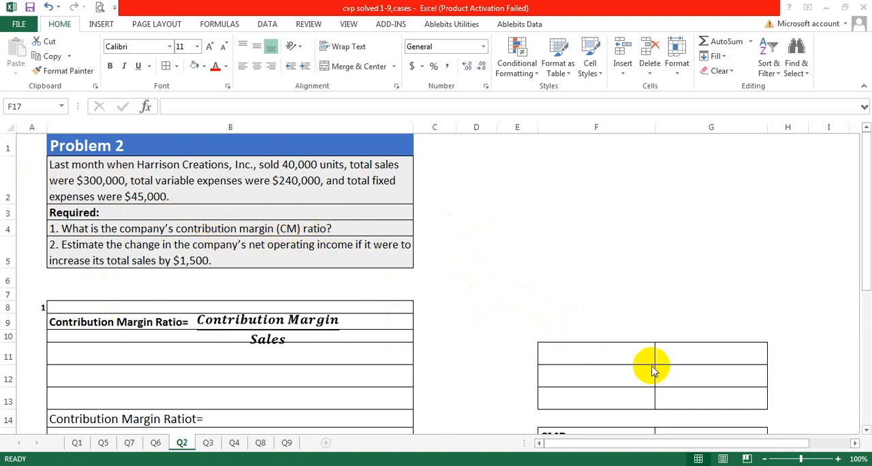
# Label F11 "sales" and F12 "variable expense", and enter their amounts 300000 and 240000 in column G.
pyautogui.click(590, 355)
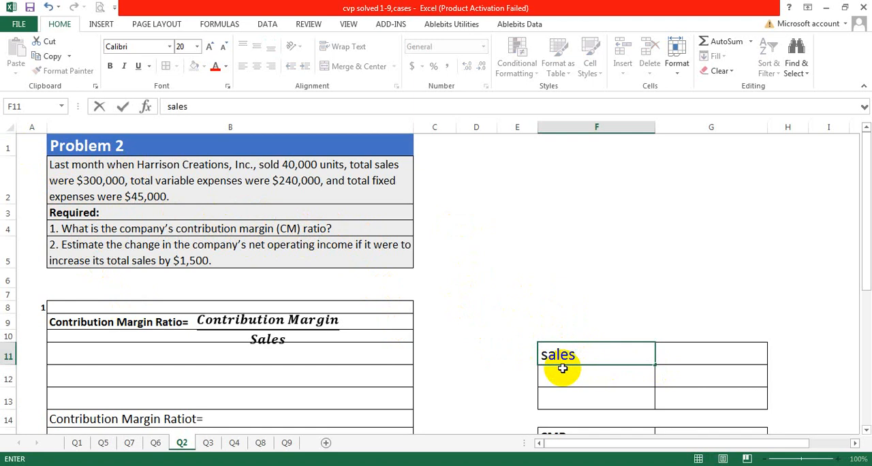
pyautogui.click(558, 378)
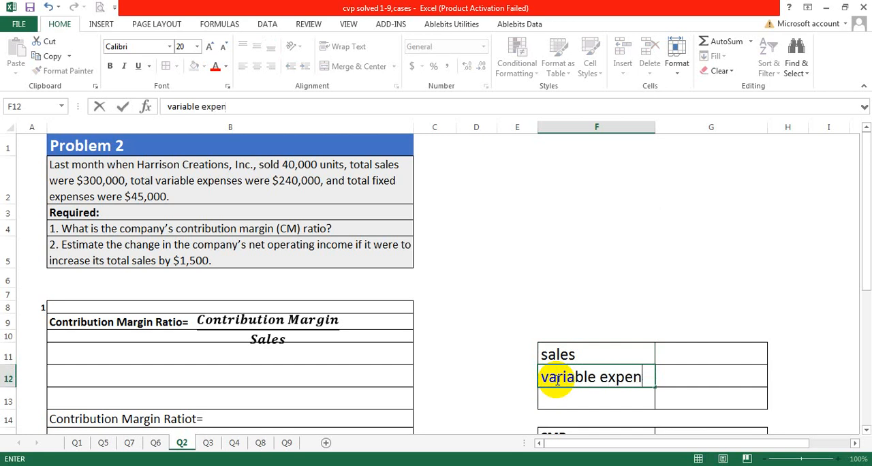
pyautogui.click(687, 350)
pyautogui.write('30000')
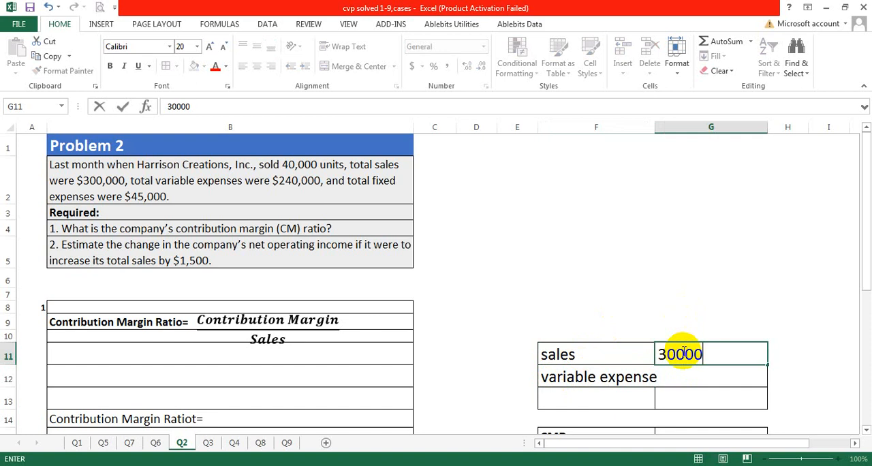
pyautogui.write('0')
pyautogui.click(683, 377)
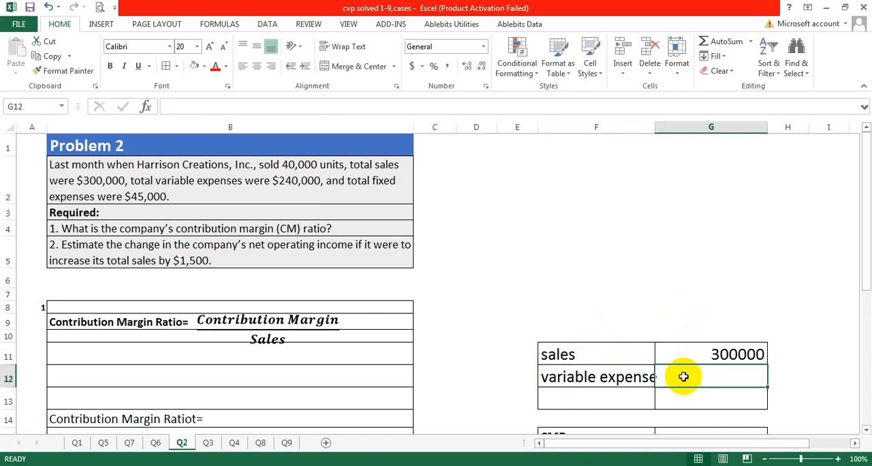
pyautogui.write('240000')
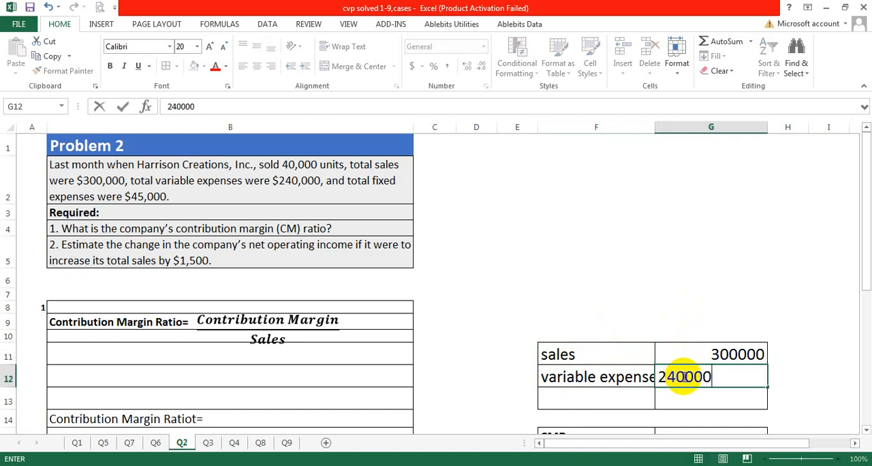
# Calculate sales minus variable expense in G13 with =G11-G12 and label the row "contribution margin" in F13.
pyautogui.click(694, 394)
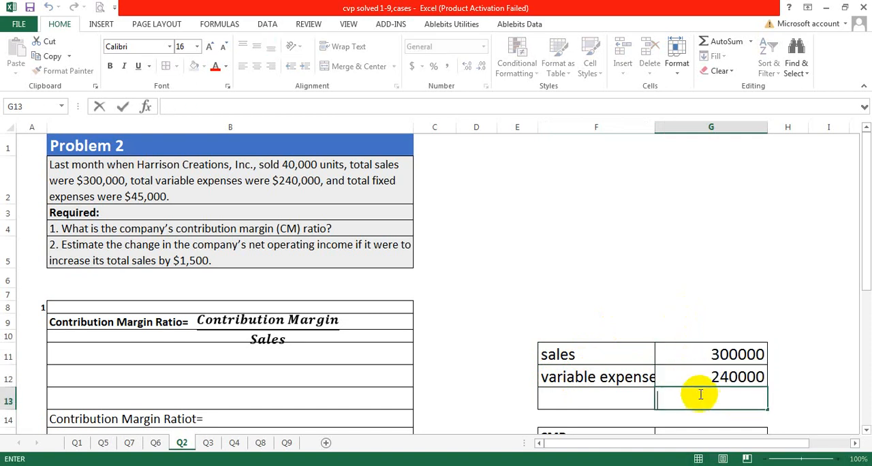
pyautogui.write('=')
pyautogui.click(707, 354)
pyautogui.write('-')
pyautogui.click(711, 377)
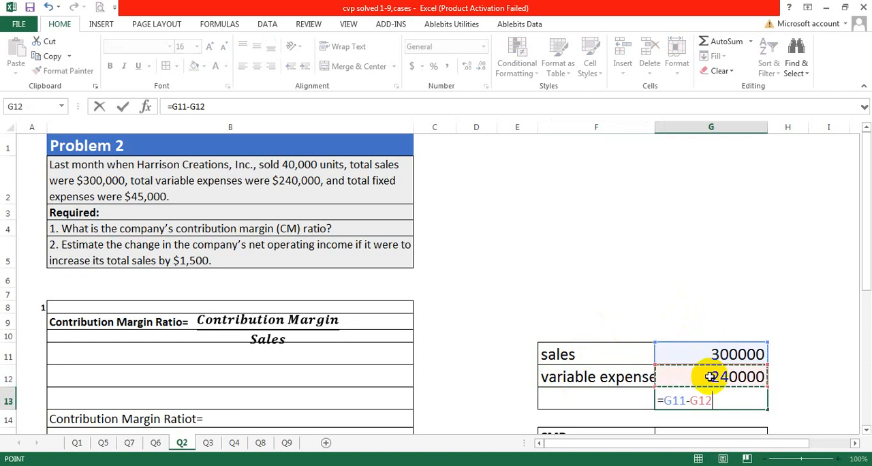
pyautogui.press('Return')
pyautogui.click(607, 397)
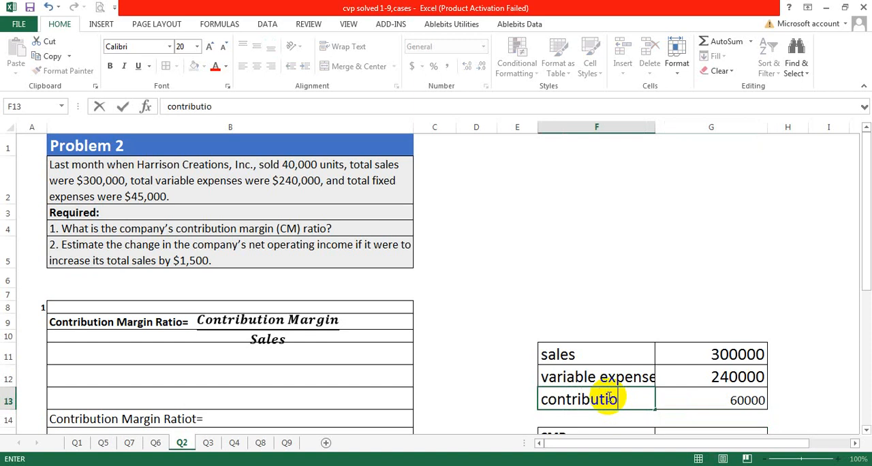
pyautogui.write('contribution mag')
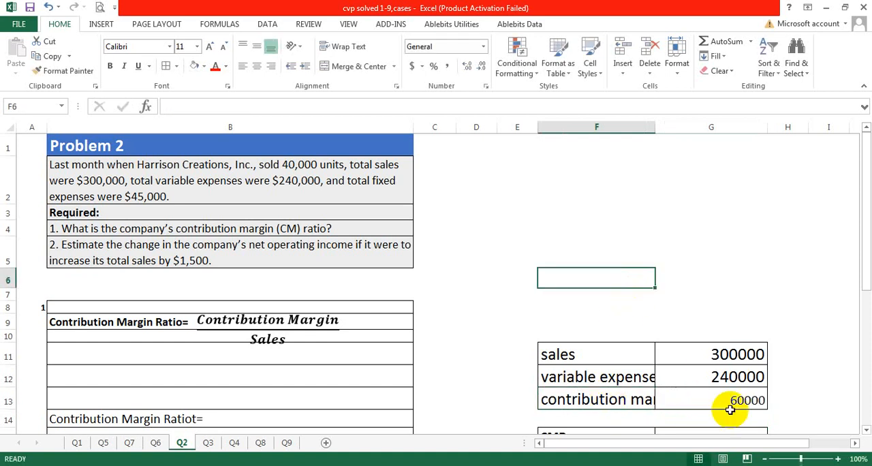
# Enlarge the contribution margin amount in G13 to font size 20 and widen column F to fit its labels.
pyautogui.click(726, 405)
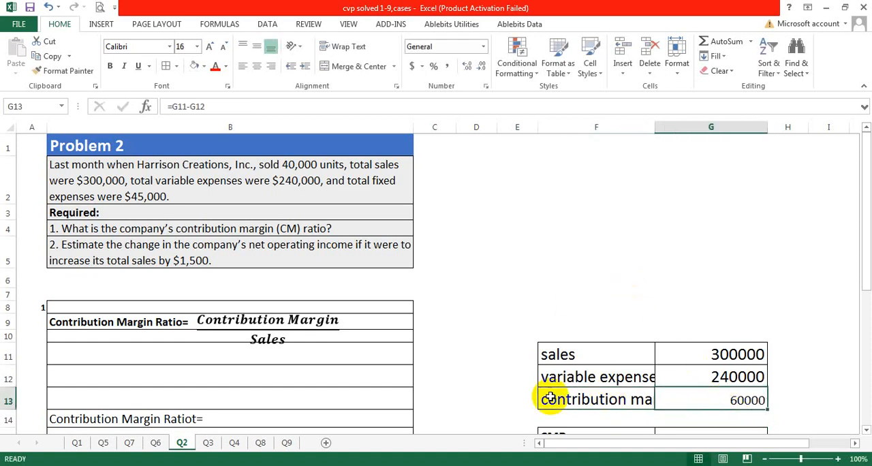
pyautogui.click(211, 48)
pyautogui.click(682, 380)
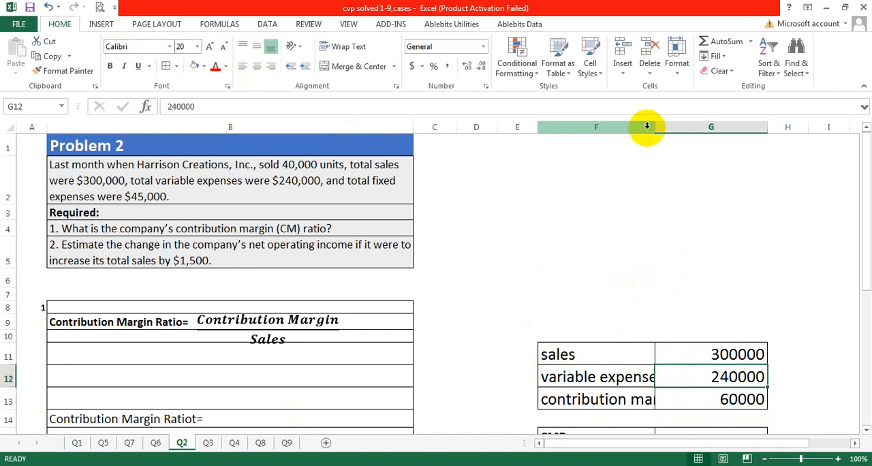
pyautogui.moveTo(647, 127); pyautogui.dragTo(685, 140)
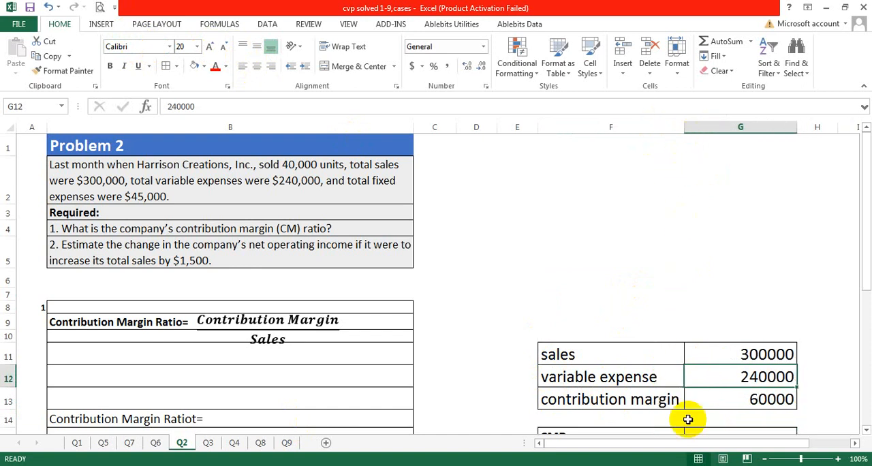
pyautogui.click(641, 357)
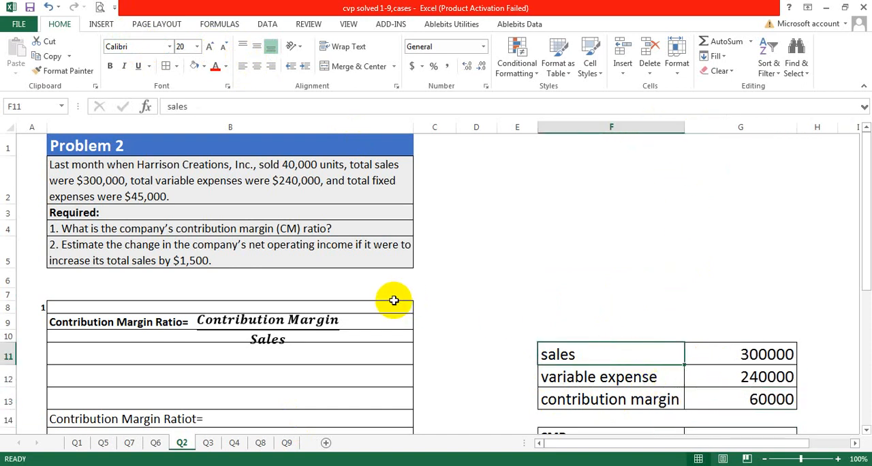
# Correct the label in B14 and extend it to read "Contribution Margin Ratio= 60000/300000=".
pyautogui.scroll(-2, 509, 336)
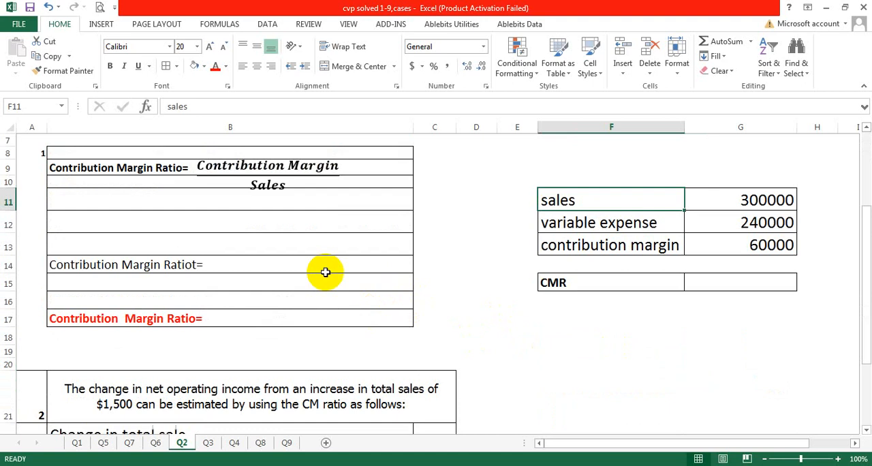
pyautogui.scroll(1, 326, 272)
pyautogui.click(140, 234)
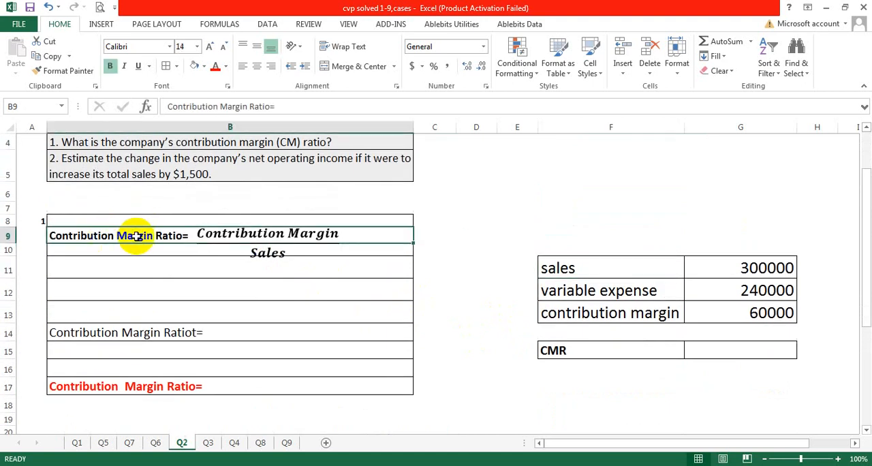
pyautogui.click(238, 233)
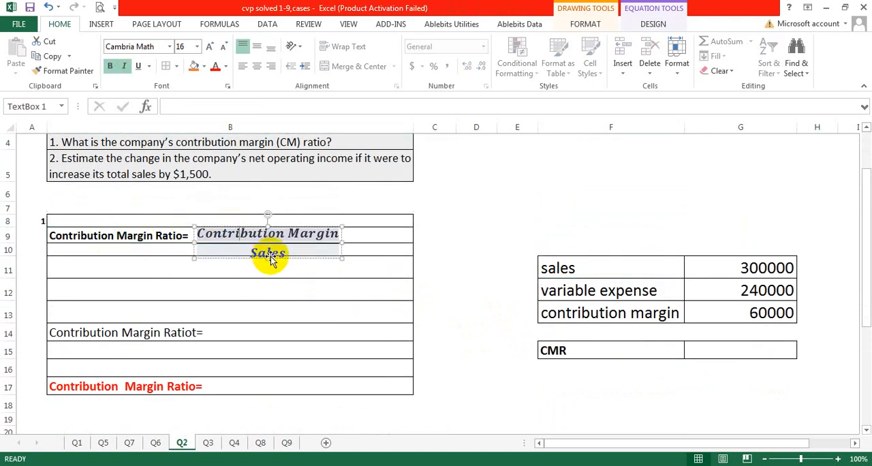
pyautogui.click(293, 282)
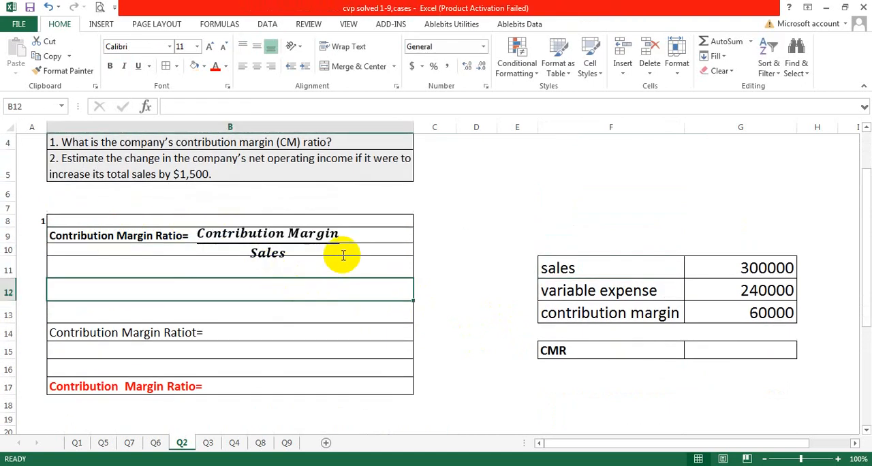
pyautogui.click(211, 336)
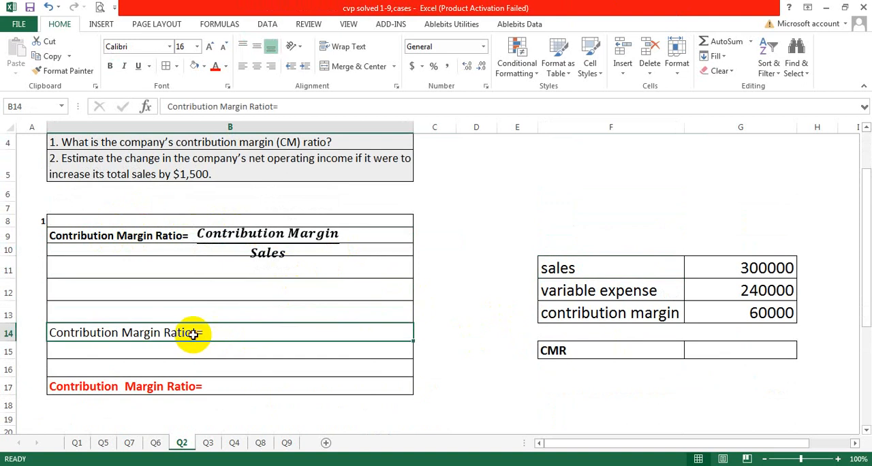
pyautogui.doubleClick(194, 334)
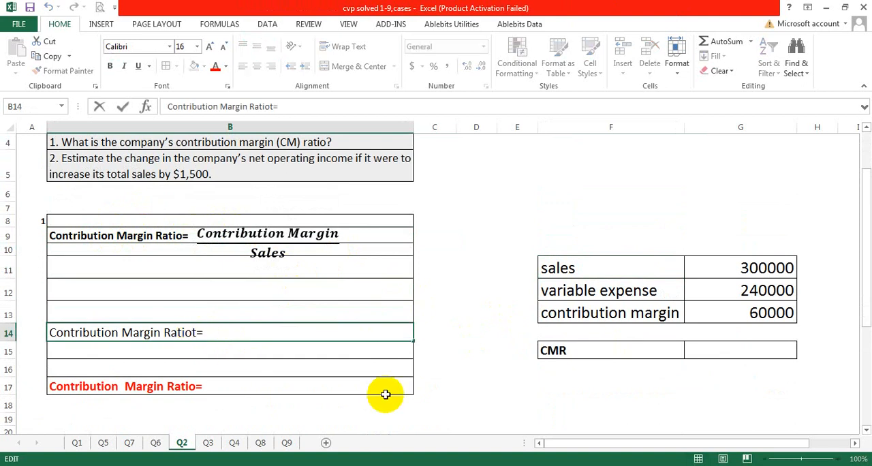
pyautogui.press('BackSpace')
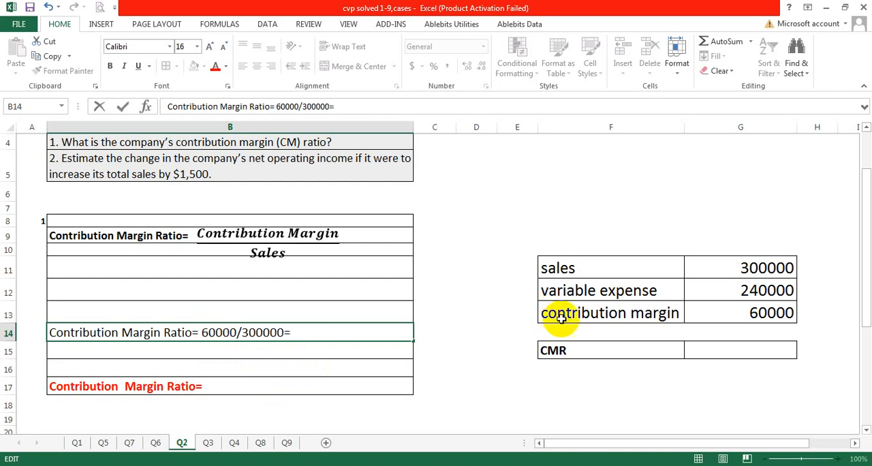
# Calculate the CMR in G15 by dividing contribution margin by sales with =G13/G11.
pyautogui.click(717, 348)
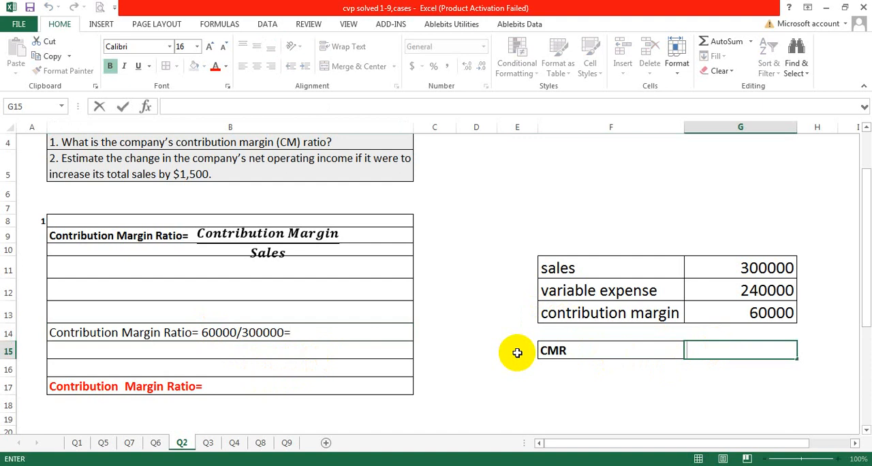
pyautogui.write('=')
pyautogui.click(753, 313)
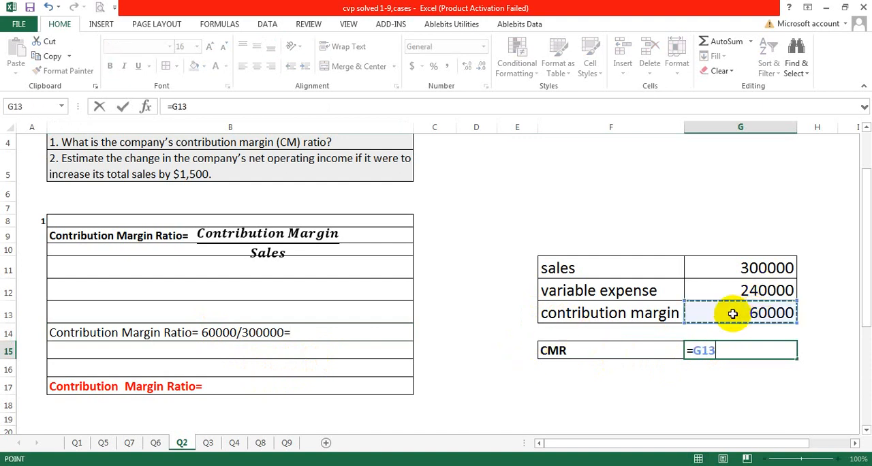
pyautogui.write('/')
pyautogui.click(747, 267)
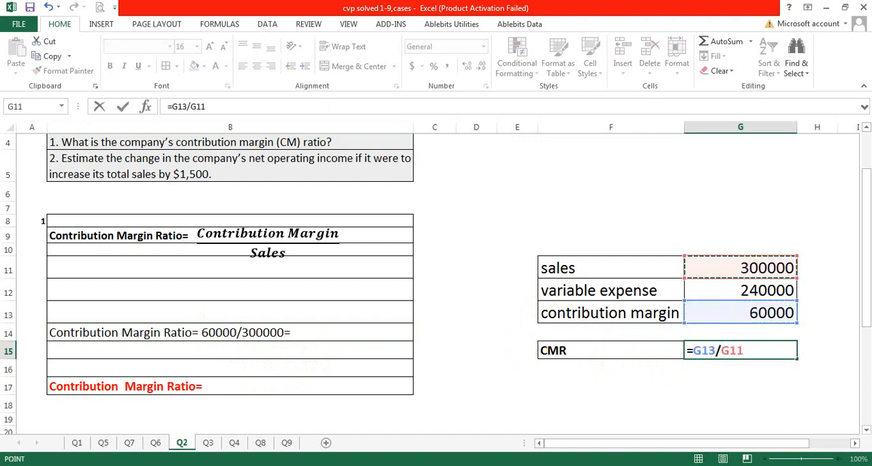
pyautogui.press('Return')
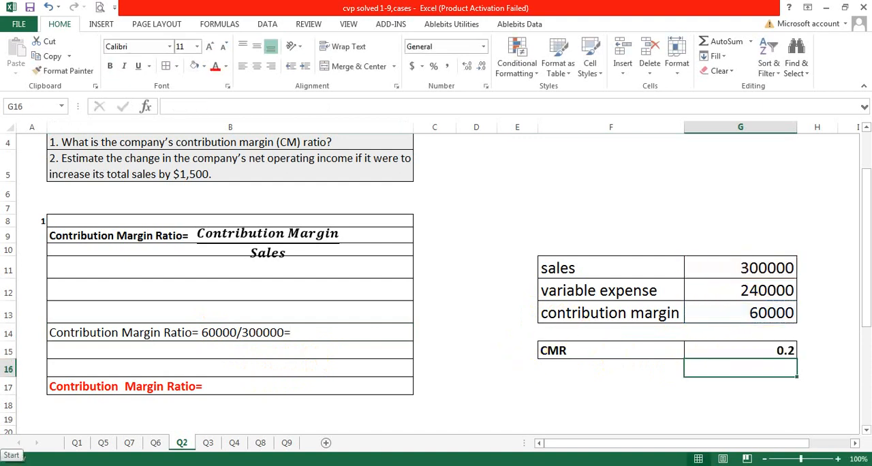
# Append the result 20% to the ratio working in B14 and to the red Contribution Margin Ratio line in B17.
pyautogui.doubleClick(310, 330)
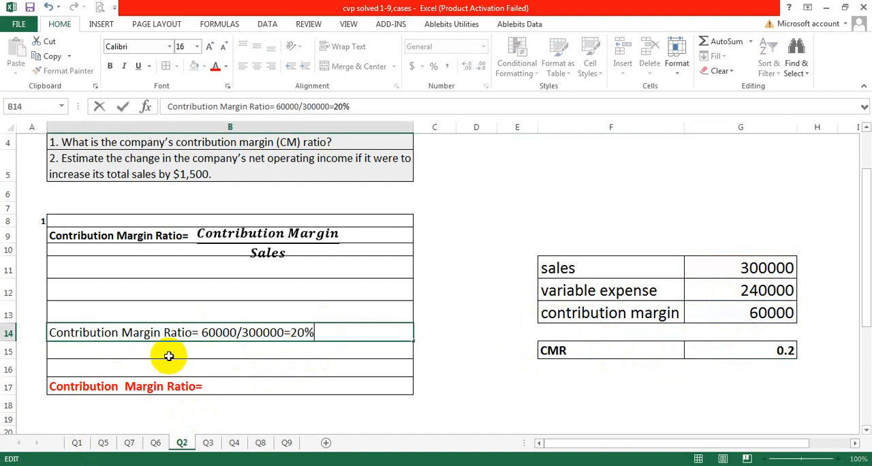
pyautogui.click(229, 389)
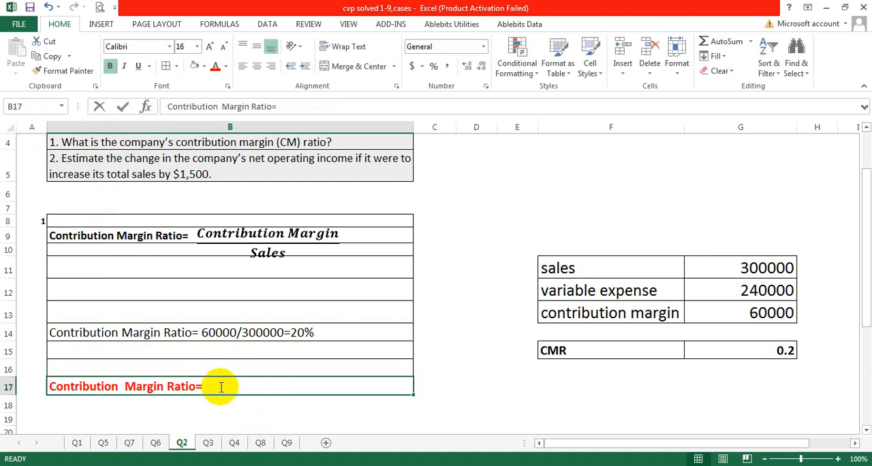
pyautogui.doubleClick(230, 390)
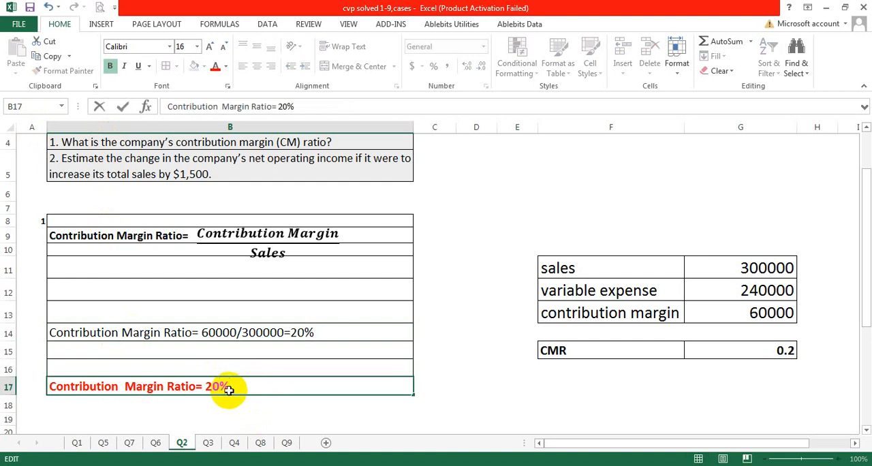
pyautogui.click(442, 248)
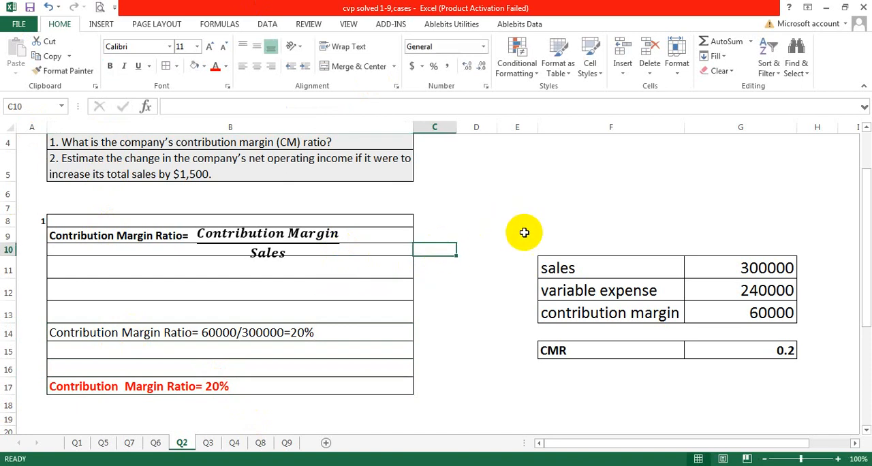
pyautogui.click(593, 251)
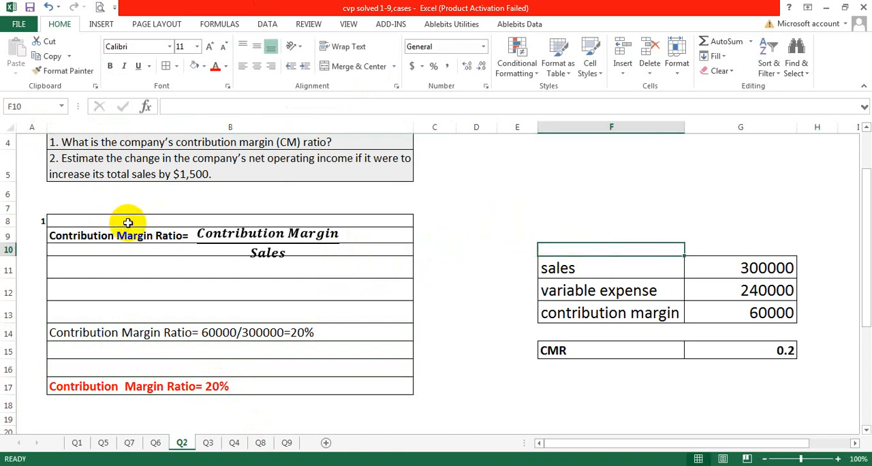
pyautogui.click(448, 356)
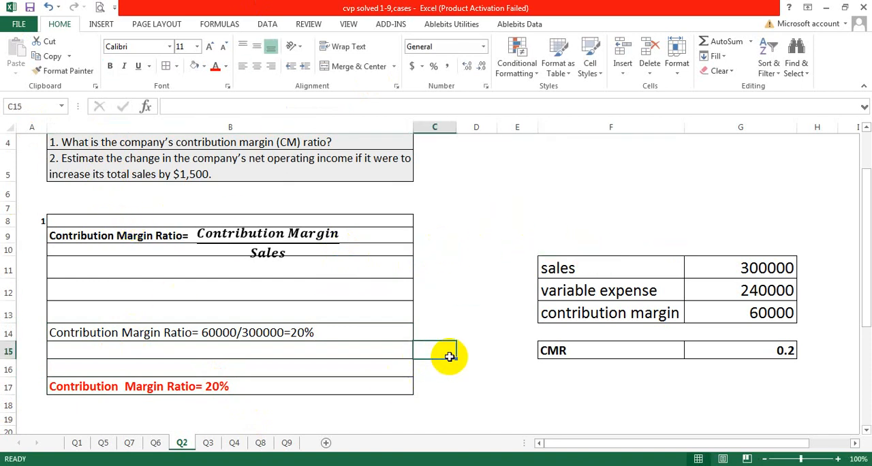
# Enter $1,500 in C22 as the change in total sale for requirement 2.
pyautogui.scroll(1, 447, 355)
pyautogui.click(82, 250)
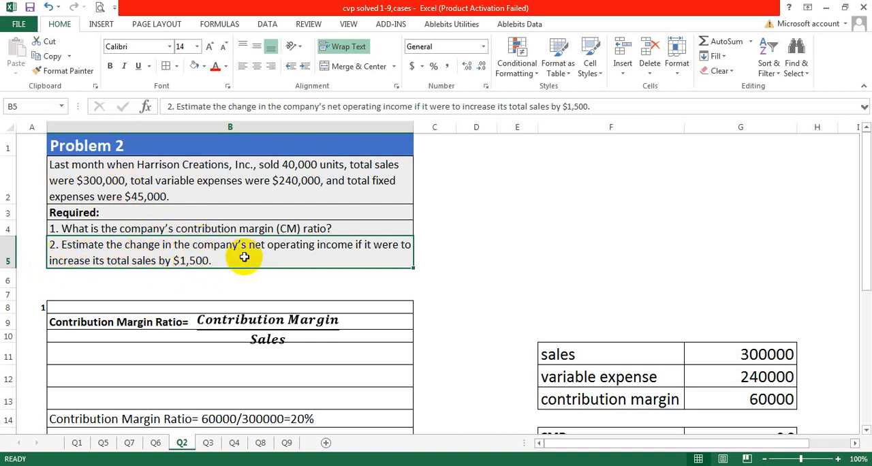
pyautogui.click(485, 292)
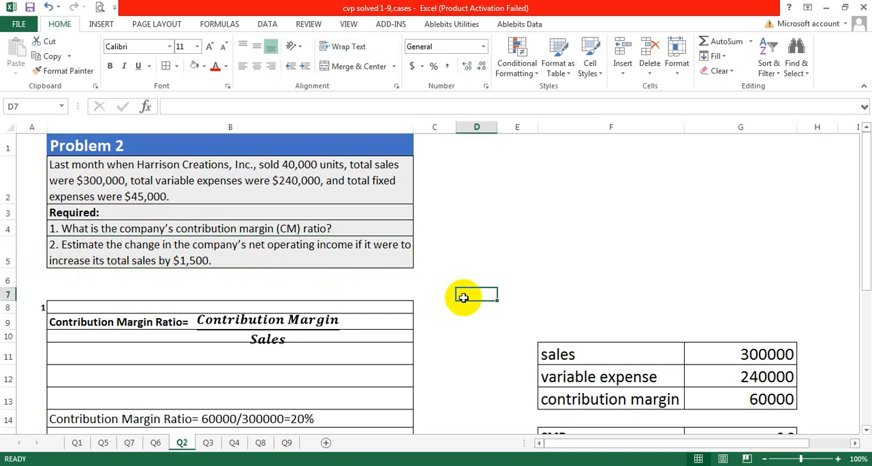
pyautogui.scroll(-2, 462, 297)
pyautogui.scroll(-2, 464, 298)
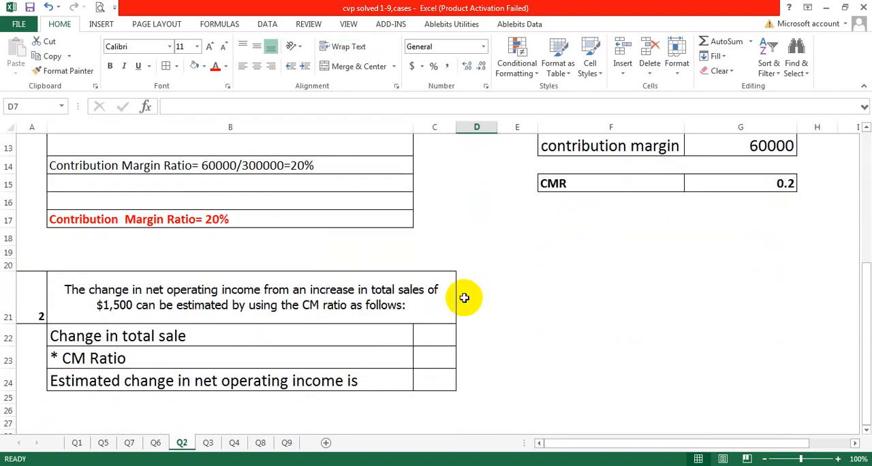
pyautogui.click(436, 337)
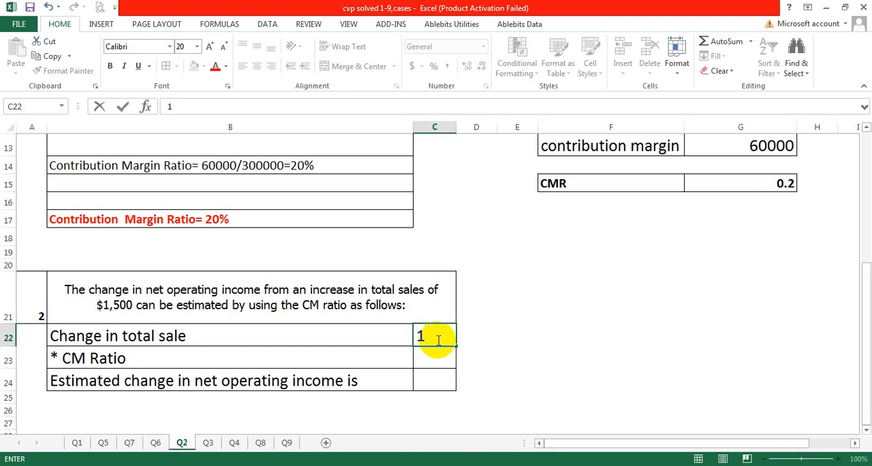
pyautogui.write('1500')
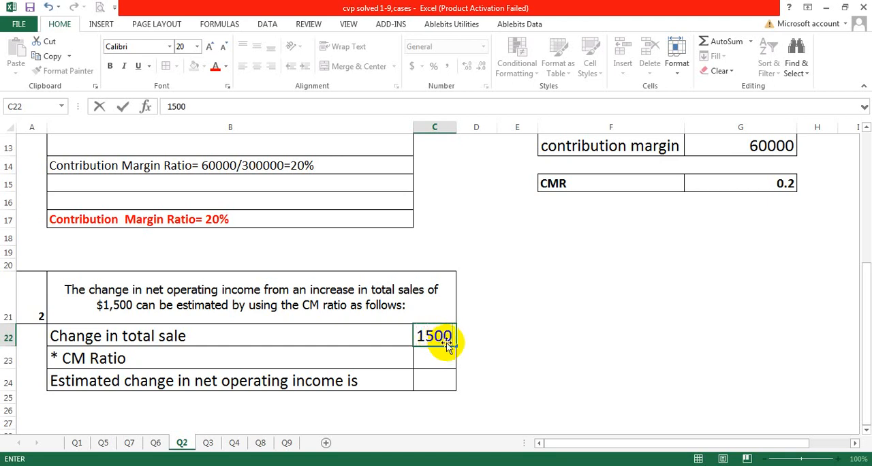
pyautogui.click(470, 339)
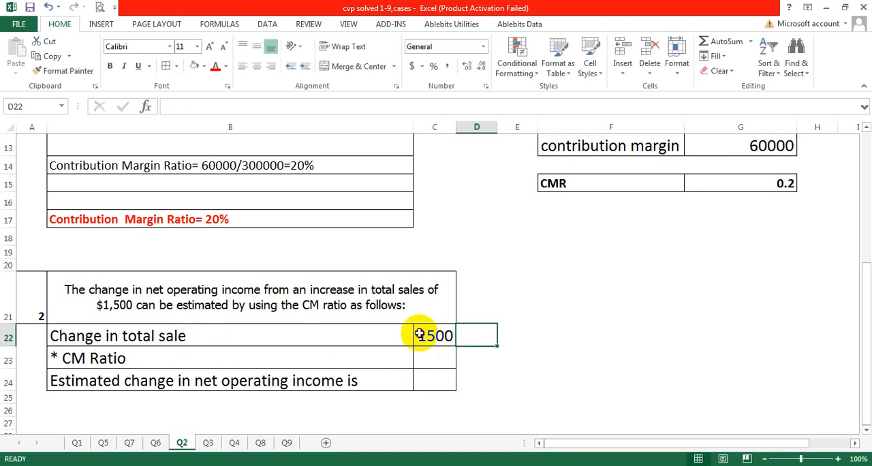
pyautogui.doubleClick(421, 335)
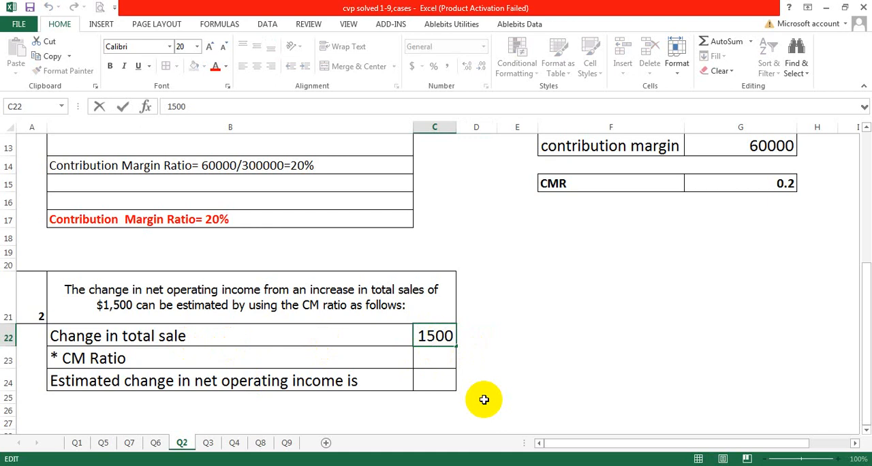
pyautogui.write('$')
pyautogui.click(532, 373)
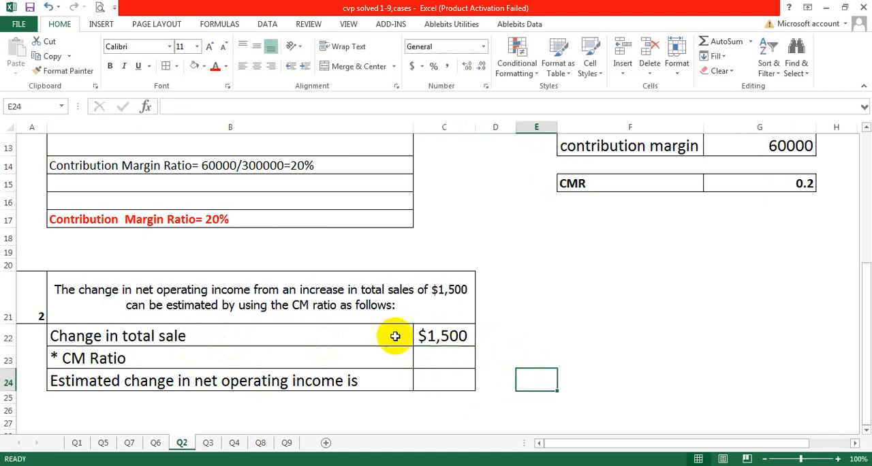
# Enter the CM ratio of 20% in C23 and calculate the estimated change in net operating income in C24 with =C22*20%.
pyautogui.click(430, 362)
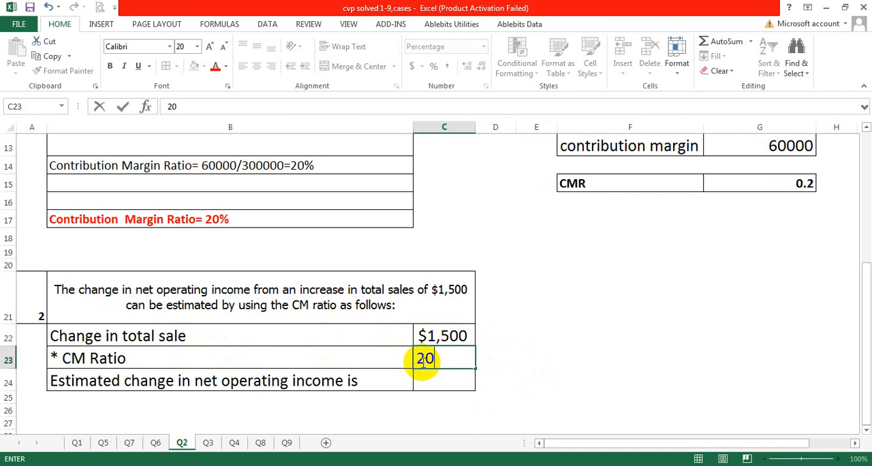
pyautogui.click(432, 380)
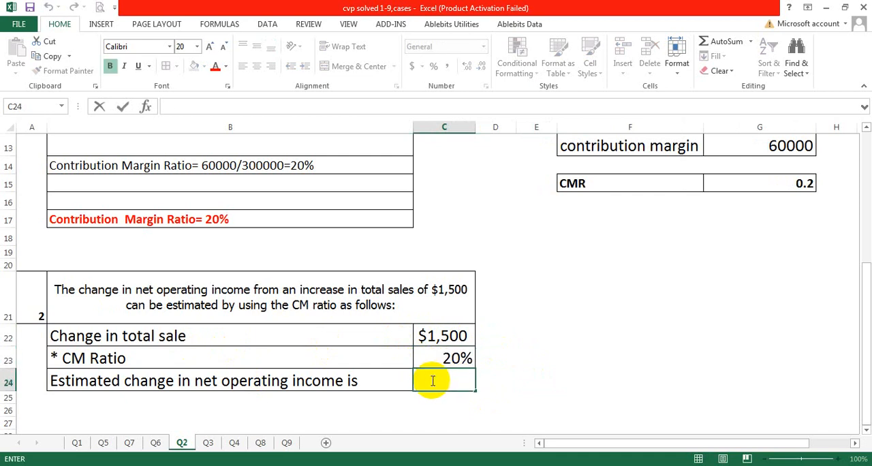
pyautogui.write('=')
pyautogui.click(466, 336)
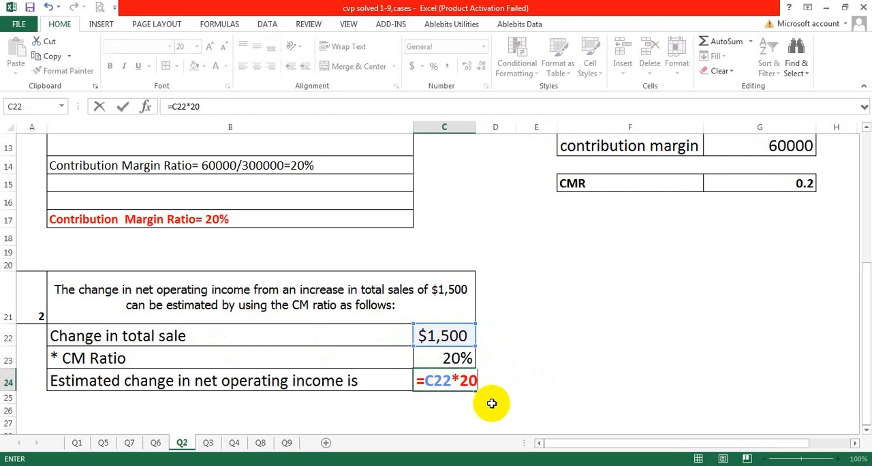
pyautogui.write('*20%')
pyautogui.hotkey('ctrl', 'Return')
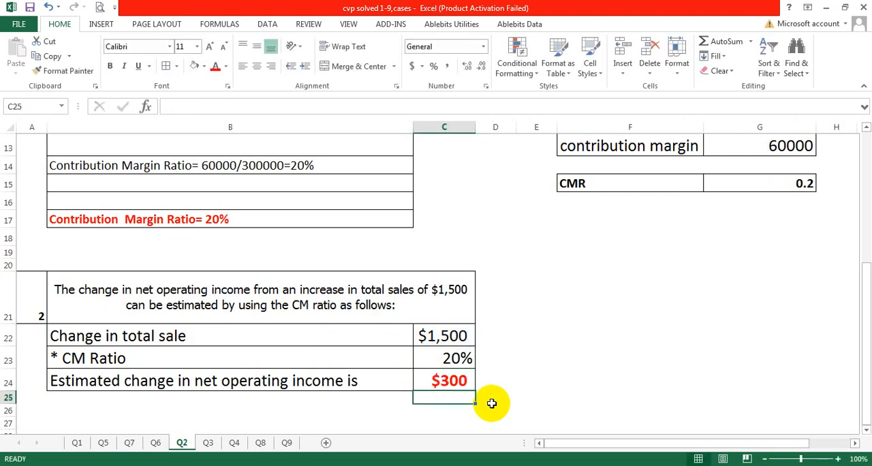
# Review the estimated change in net operating income in row 24 against the problem data in B2 and the contribution margin ratio working.
pyautogui.click(102, 382)
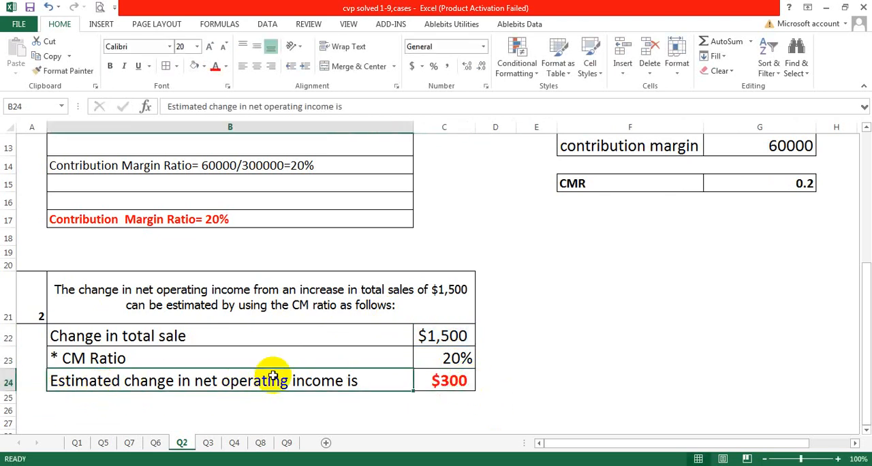
pyautogui.click(444, 382)
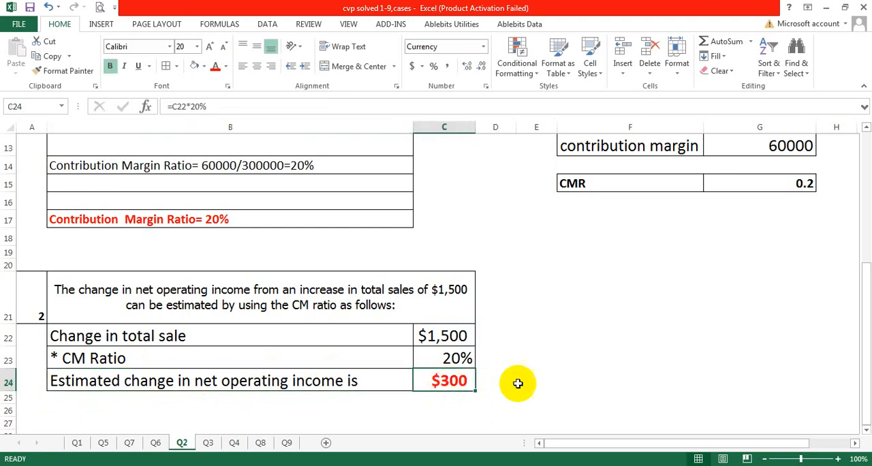
pyautogui.click(661, 335)
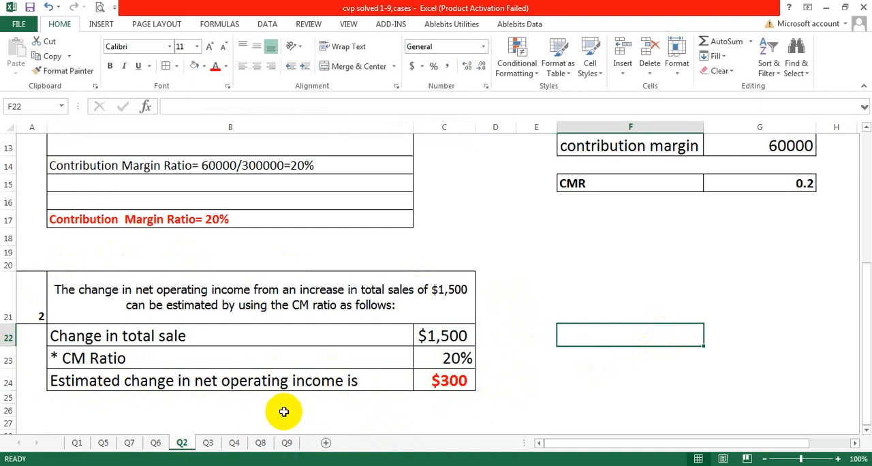
pyautogui.click(547, 297)
pyautogui.scroll(4, 364, 265)
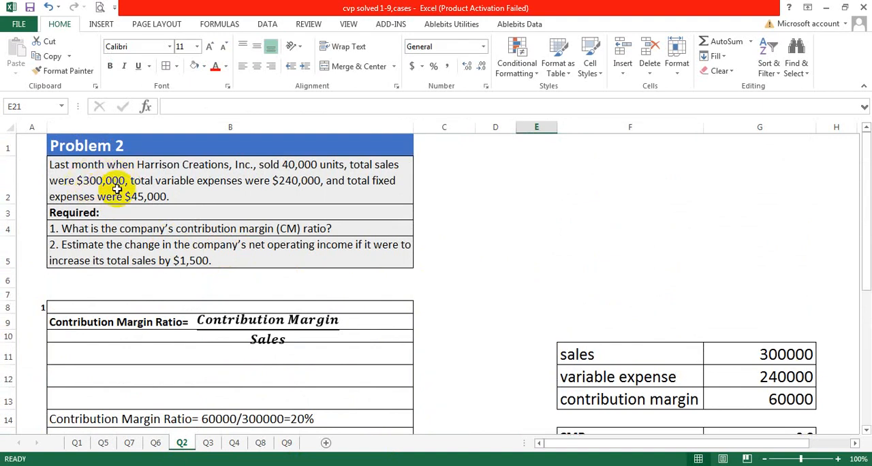
pyautogui.click(547, 228)
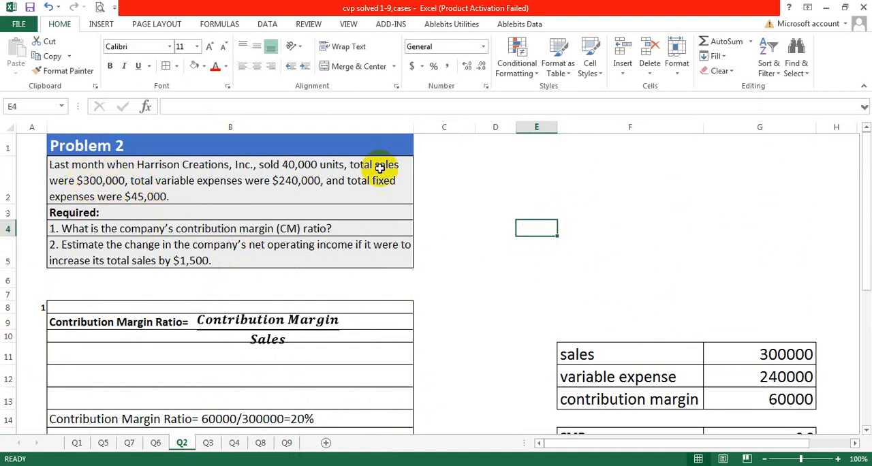
pyautogui.click(280, 161)
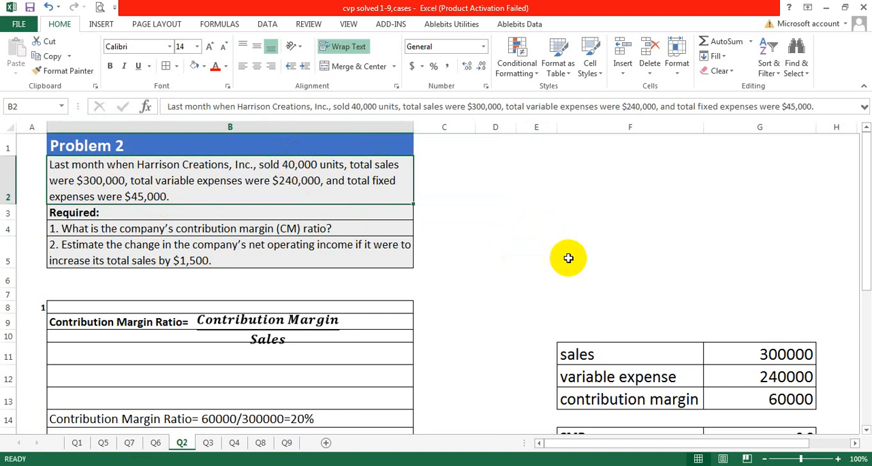
pyautogui.scroll(-2, 535, 261)
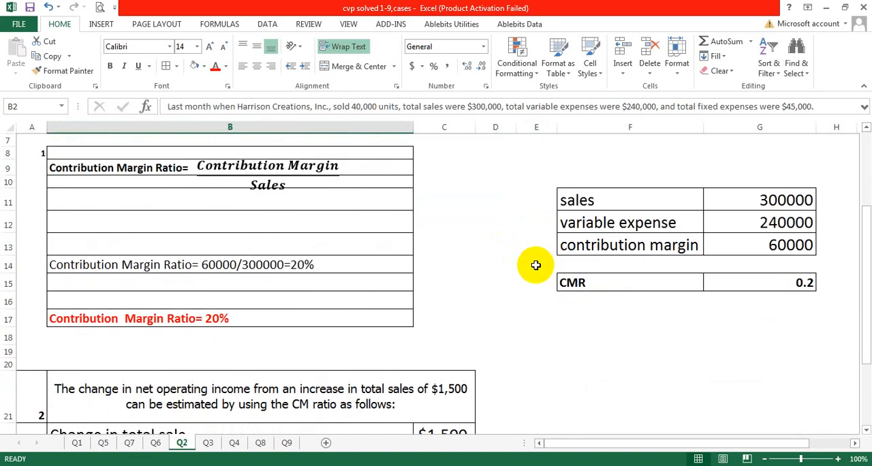
pyautogui.scroll(-1, 536, 265)
pyautogui.scroll(-1, 535, 265)
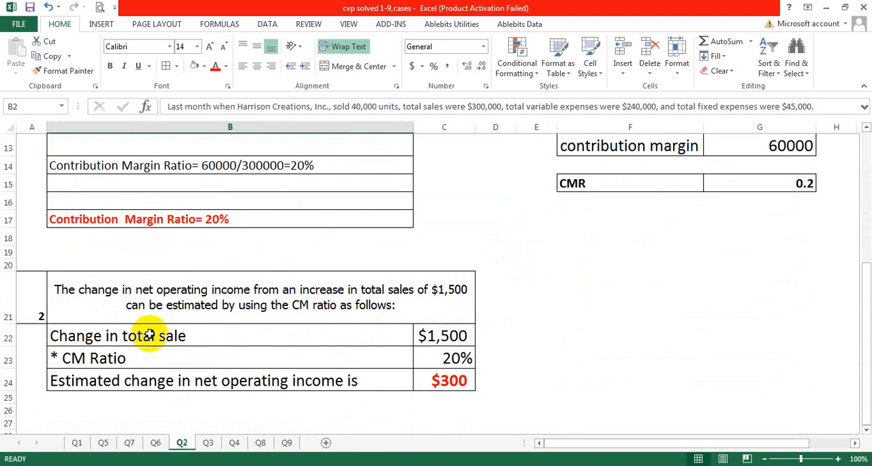
pyautogui.click(181, 384)
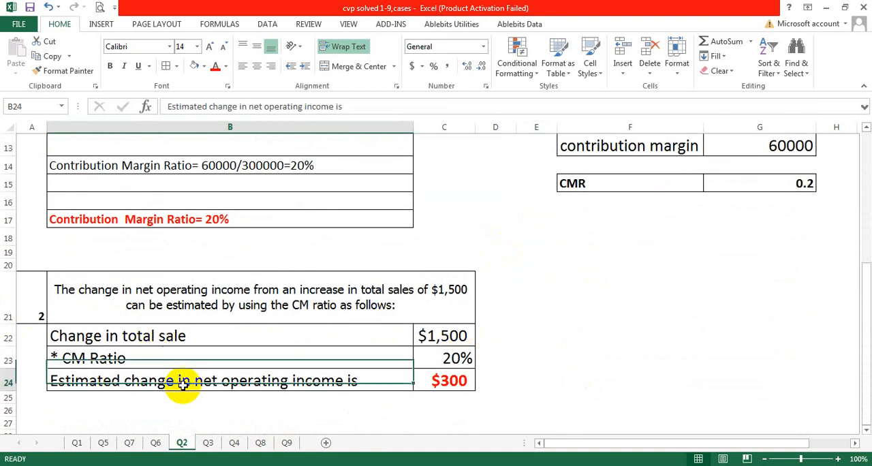
pyautogui.click(470, 379)
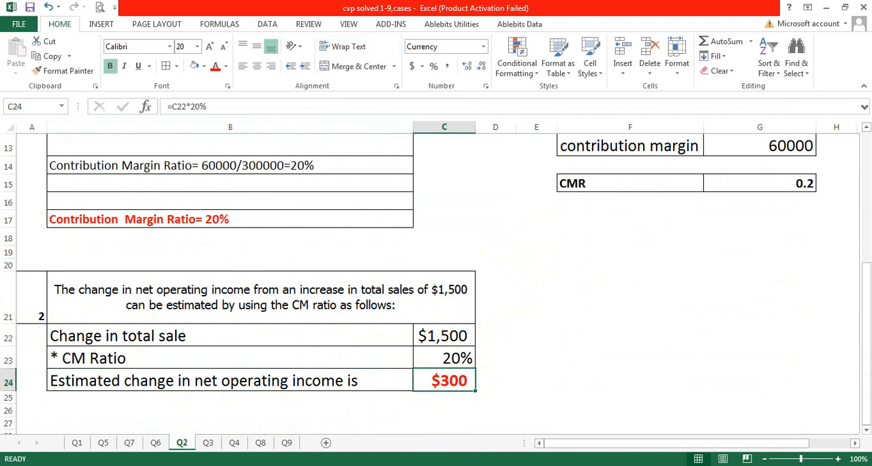